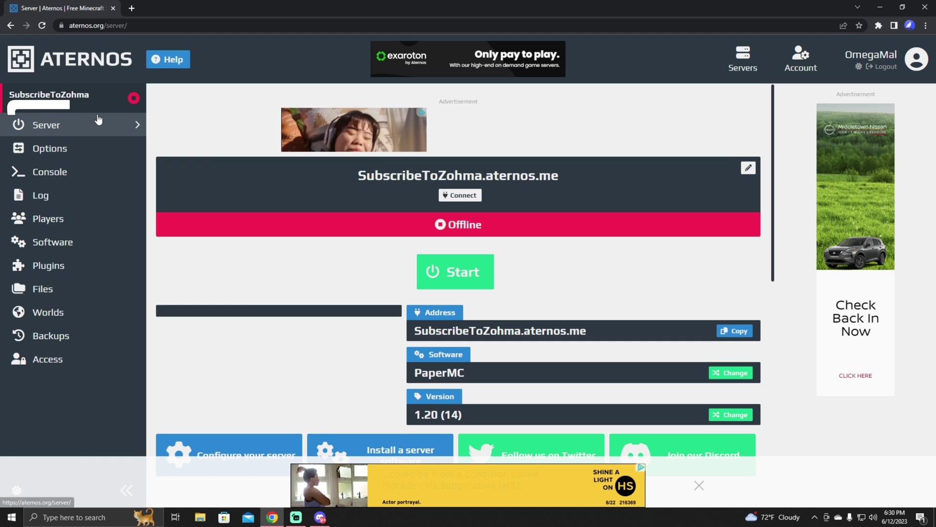
Step: Open the server's file browser and go into the config folder
{"action": "left_click", "coordinate": [71, 296]}
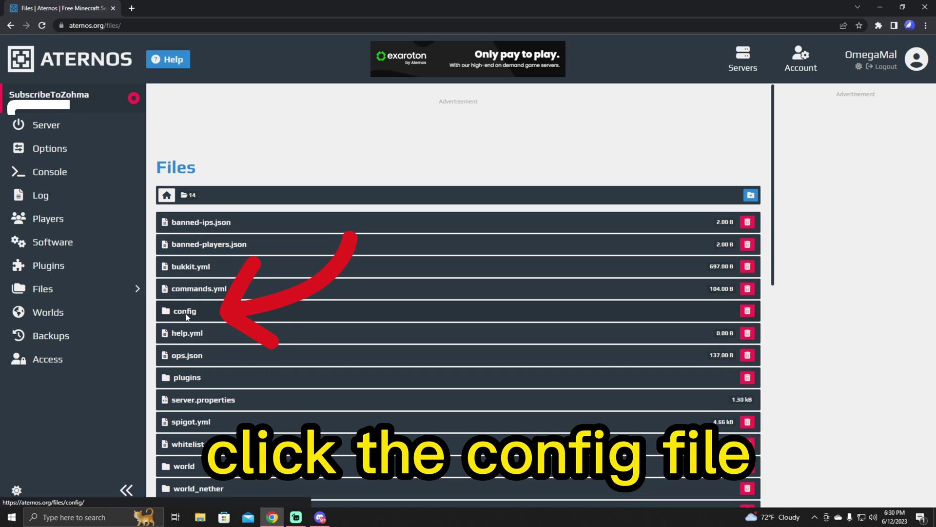
{"action": "left_click", "coordinate": [186, 313]}
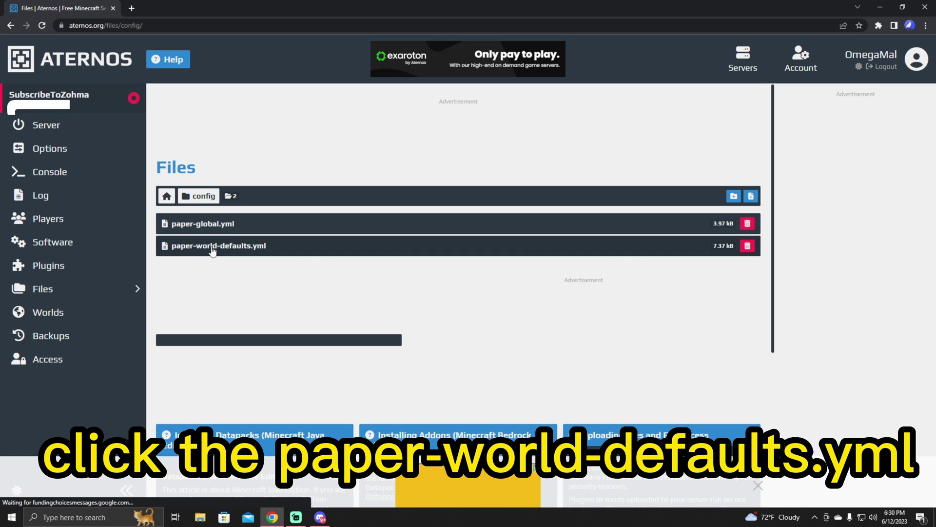
Step: Open paper-world-defaults.yml in the file editor
{"action": "left_click", "coordinate": [288, 253]}
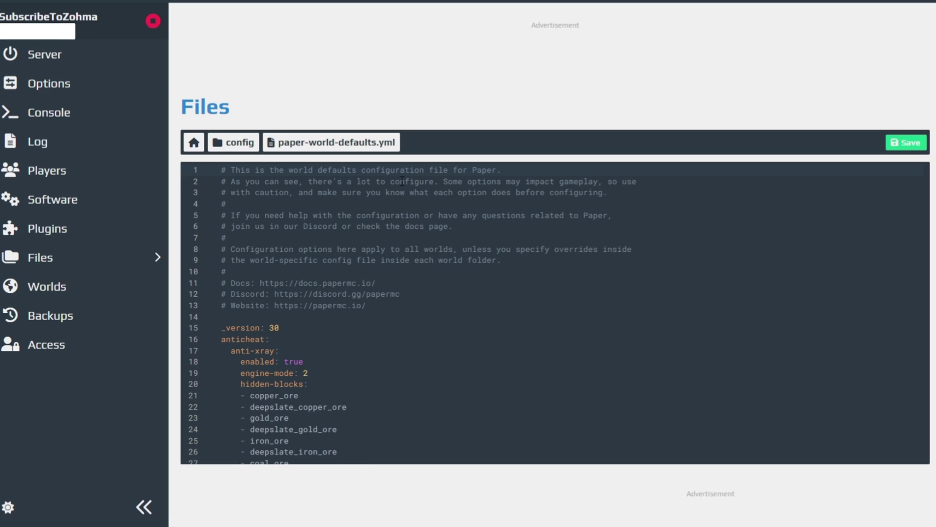
{"action": "scroll", "coordinate": [293, 326], "scroll_direction": "down", "scroll_amount": 2}
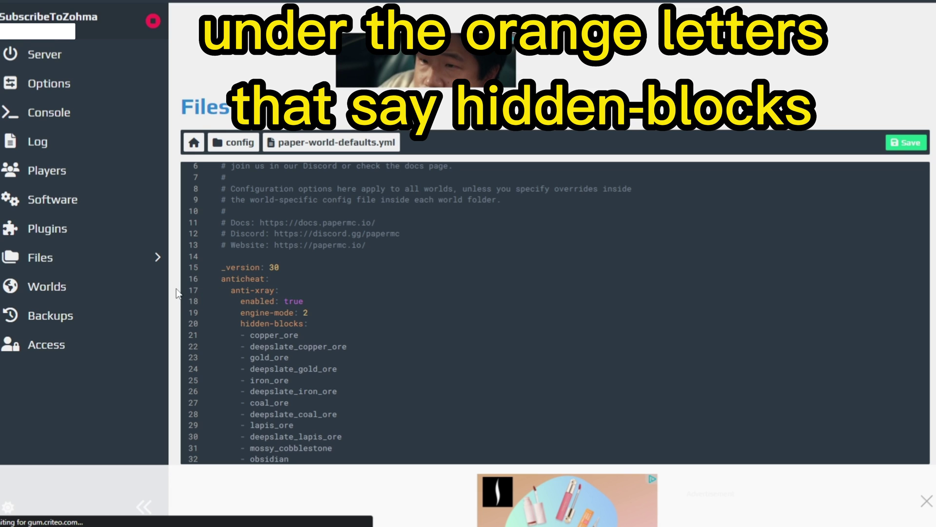
{"action": "scroll", "coordinate": [266, 288], "scroll_direction": "down", "scroll_amount": 2}
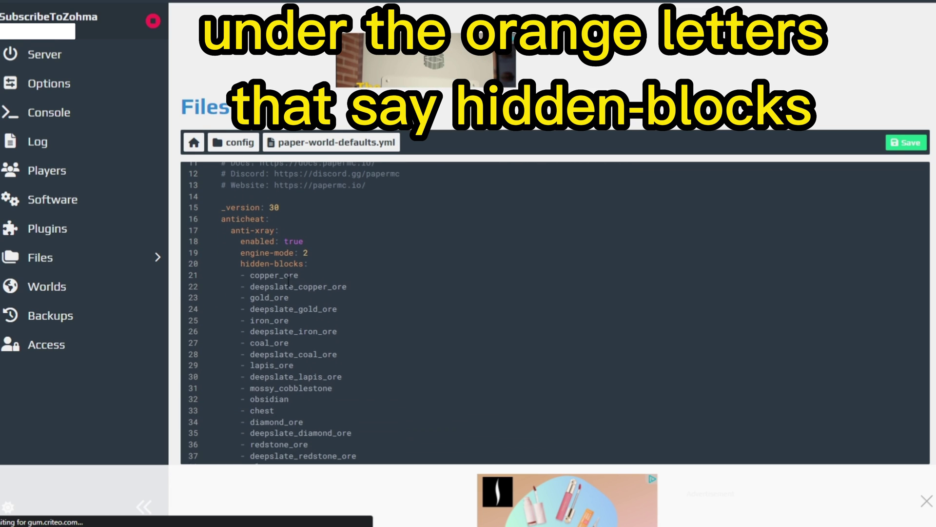
{"action": "scroll", "coordinate": [306, 256], "scroll_direction": "down", "scroll_amount": 2}
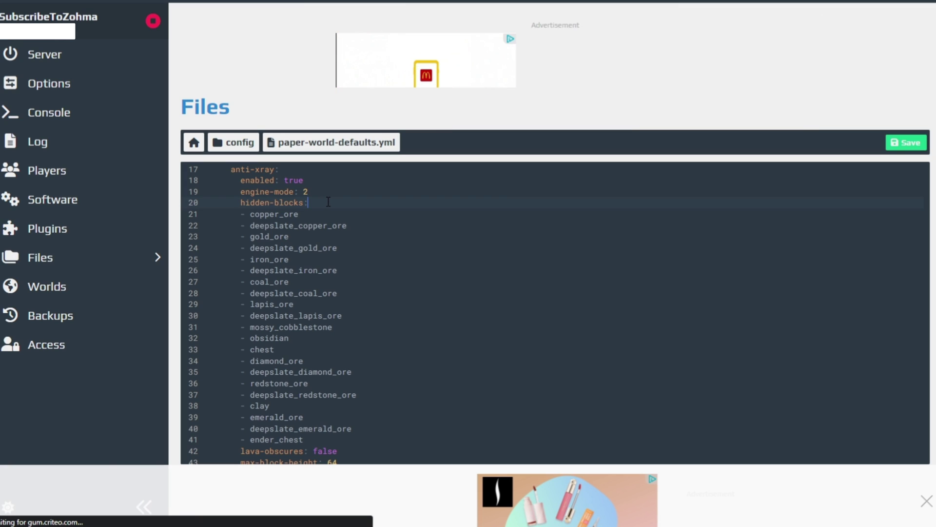
Step: Add a '- ancient_debris' line at the top of the anti-xray hidden-blocks list
{"action": "key", "text": "Return"}
{"action": "type", "text": "-"}
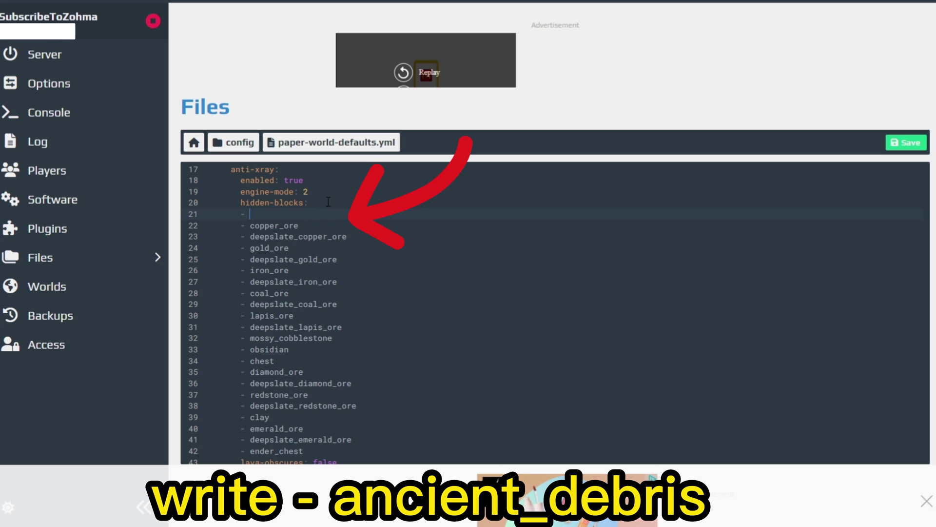
{"action": "type", "text": "ancient"}
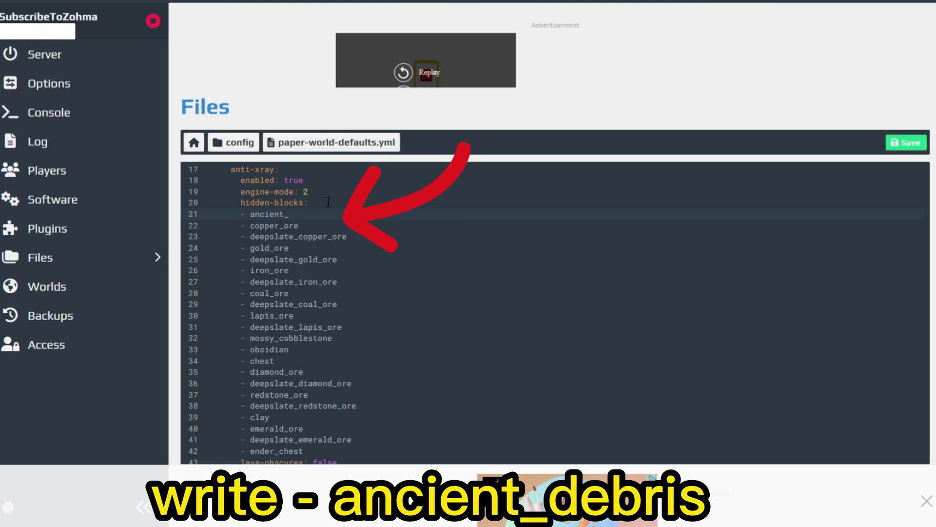
{"action": "type", "text": "_debris"}
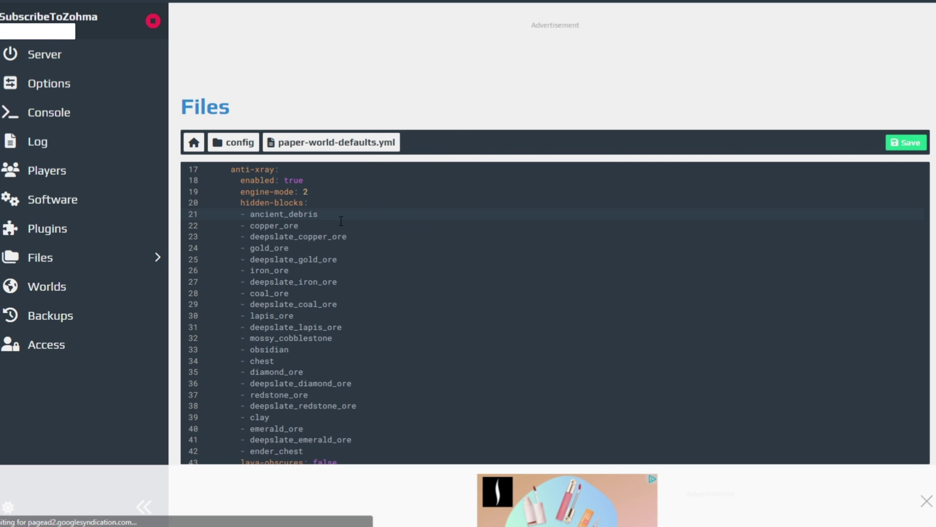
{"action": "key", "text": "Down"}
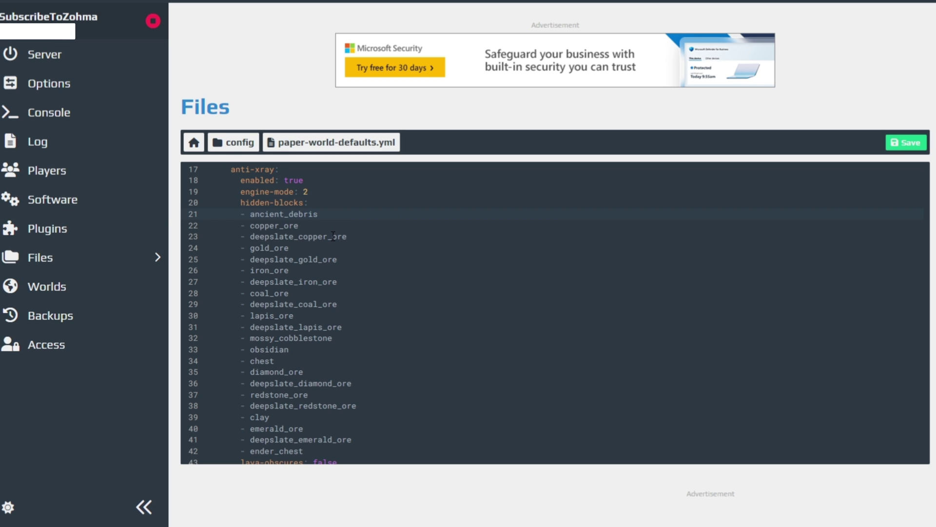
{"action": "scroll", "coordinate": [333, 236], "scroll_direction": "down", "scroll_amount": 2}
{"action": "scroll", "coordinate": [327, 216], "scroll_direction": "down", "scroll_amount": 2}
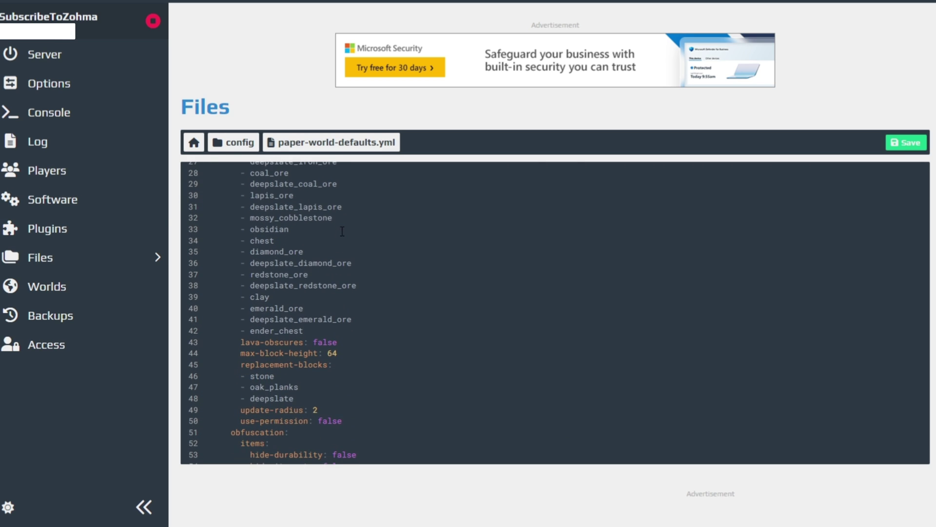
{"action": "scroll", "coordinate": [352, 261], "scroll_direction": "down", "scroll_amount": 2}
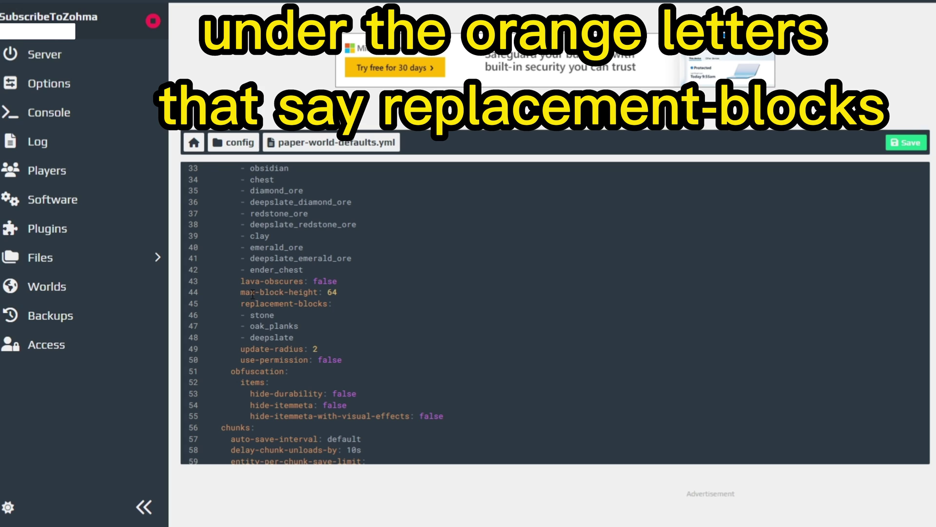
Step: Insert a '- netherrack' entry directly under the replacement-blocks: line
{"action": "left_click", "coordinate": [348, 304]}
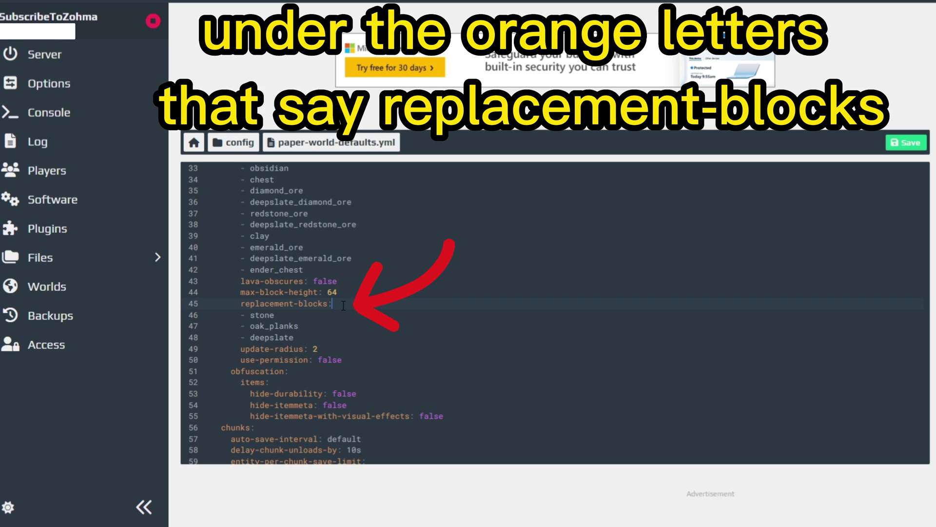
{"action": "key", "text": "Return"}
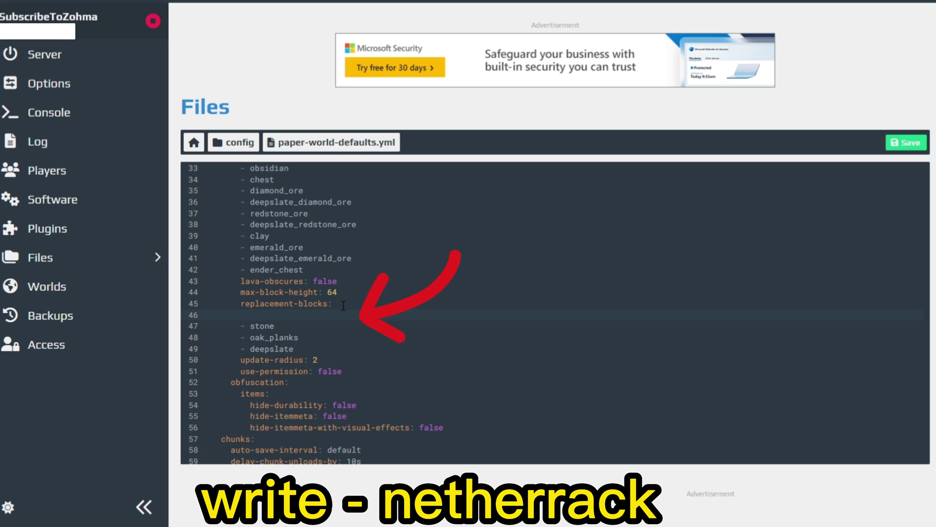
{"action": "type", "text": "- neth"}
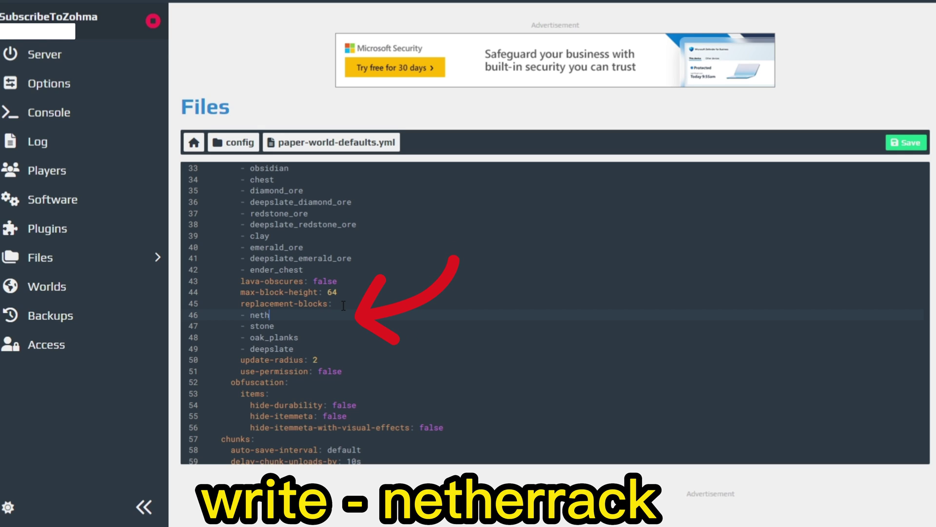
{"action": "type", "text": "errack"}
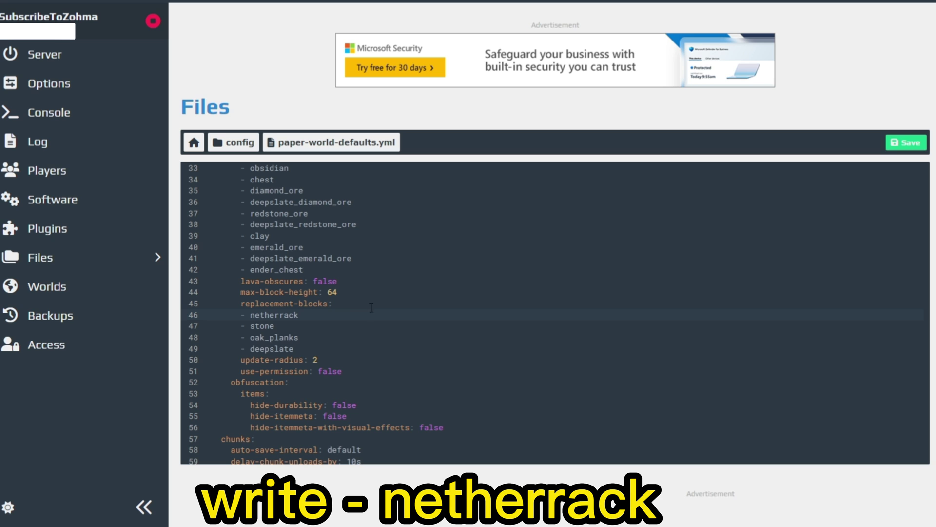
{"action": "scroll", "coordinate": [433, 315], "scroll_direction": "up", "scroll_amount": 3}
{"action": "scroll", "coordinate": [432, 315], "scroll_direction": "up", "scroll_amount": 2}
{"action": "scroll", "coordinate": [379, 209], "scroll_direction": "up", "scroll_amount": 2}
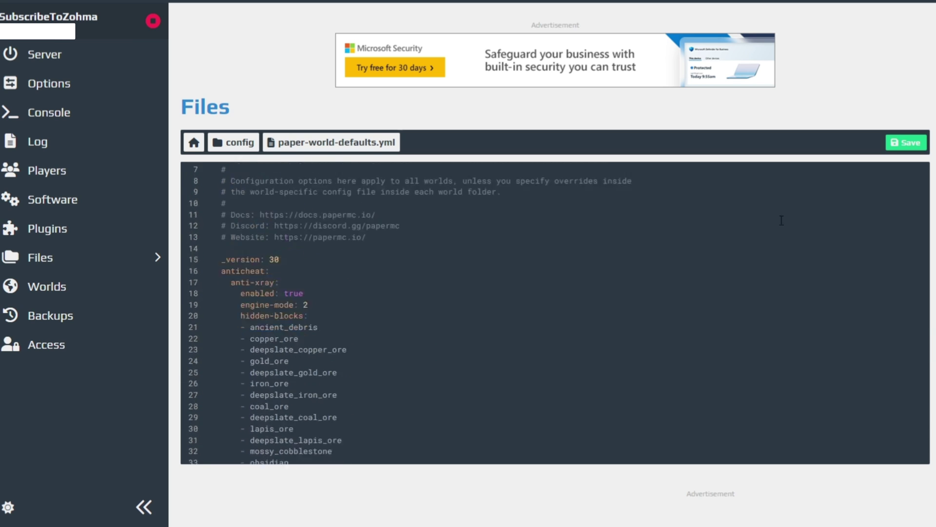
{"action": "scroll", "coordinate": [380, 209], "scroll_direction": "up", "scroll_amount": 1}
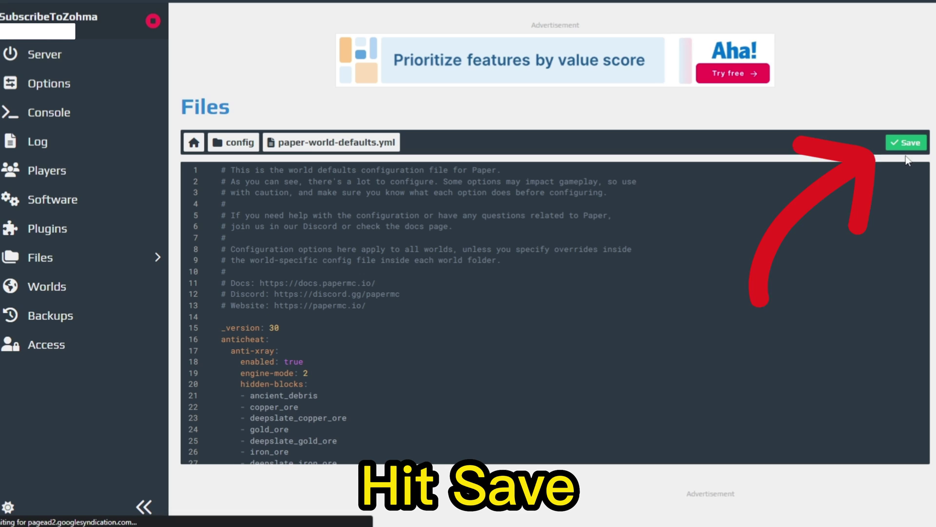
Step: Return to the server overview page, which shows the server offline
{"action": "left_click", "coordinate": [70, 65]}
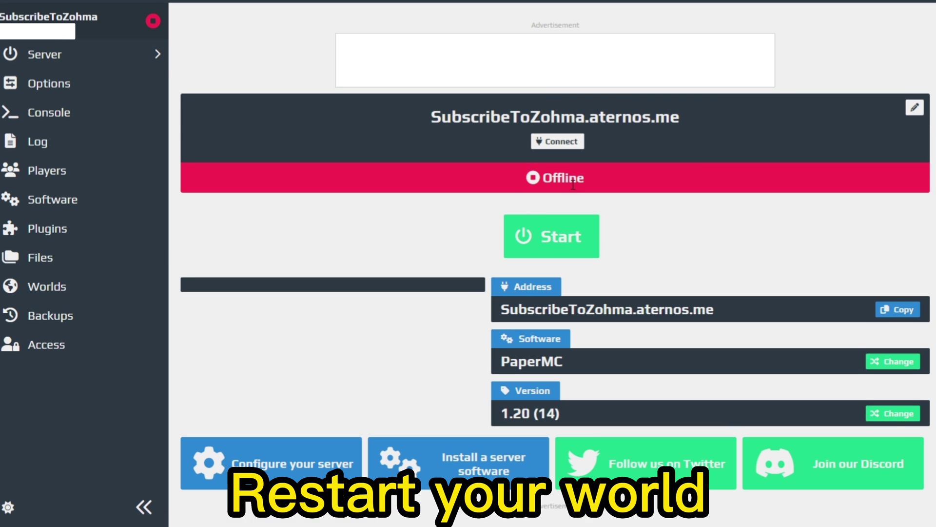